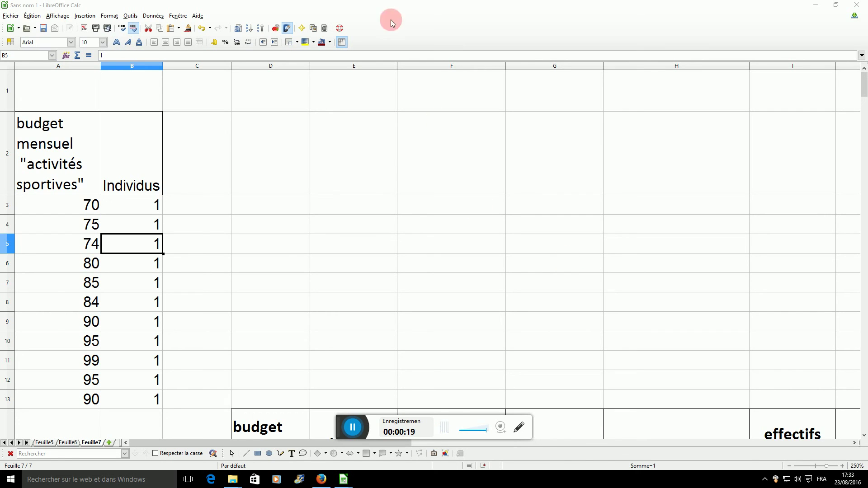
- Create a pivot table from the active data range, with Individus summed as the data field and budget mensuel "activités sportives" as the row field
click(153, 17)
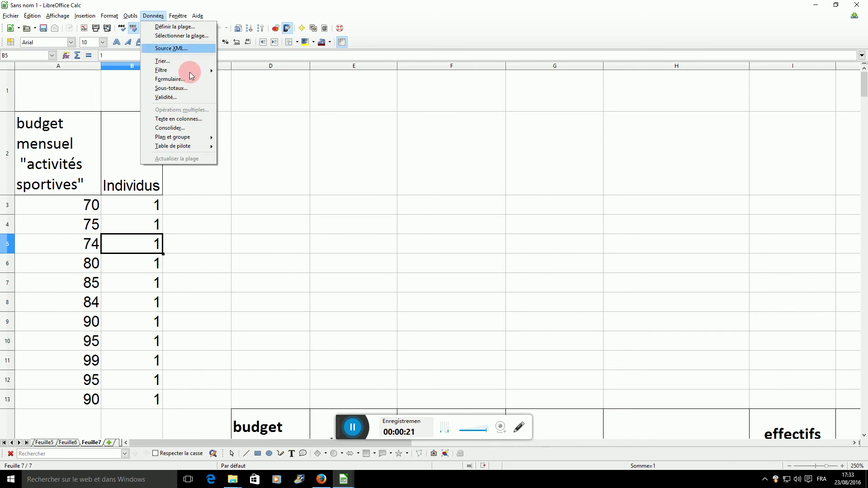
mouse_move(196, 146)
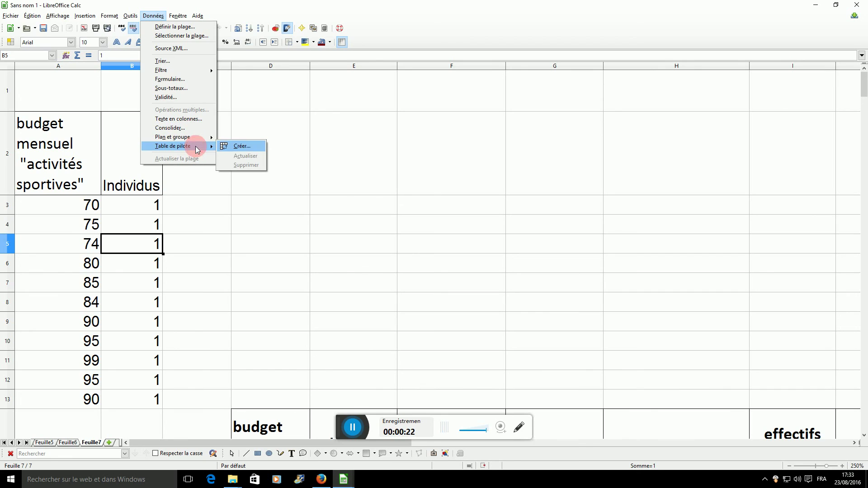
click(242, 148)
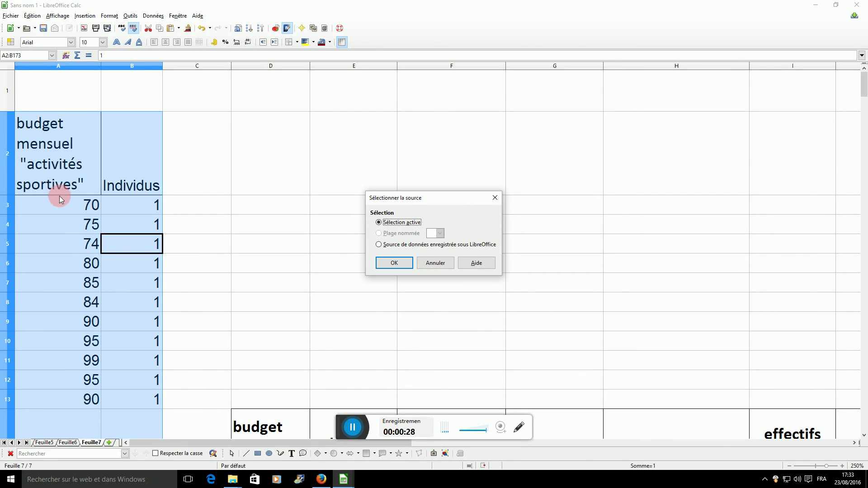
click(394, 264)
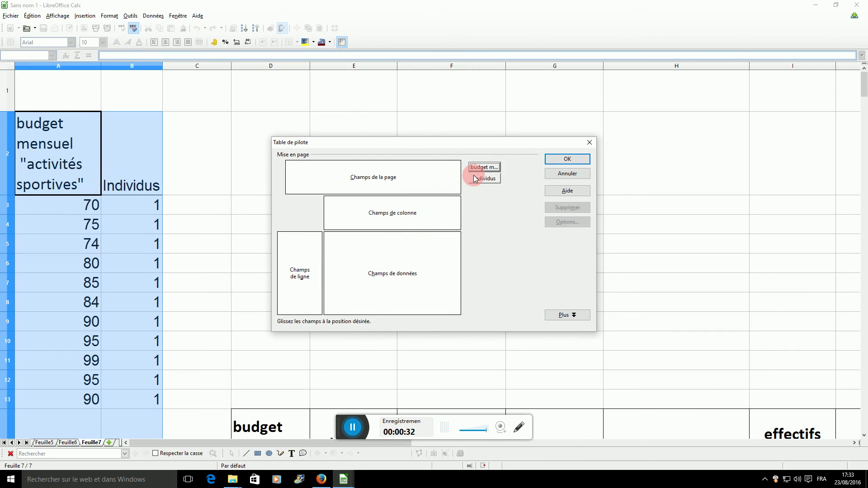
drag(480, 177, 372, 270)
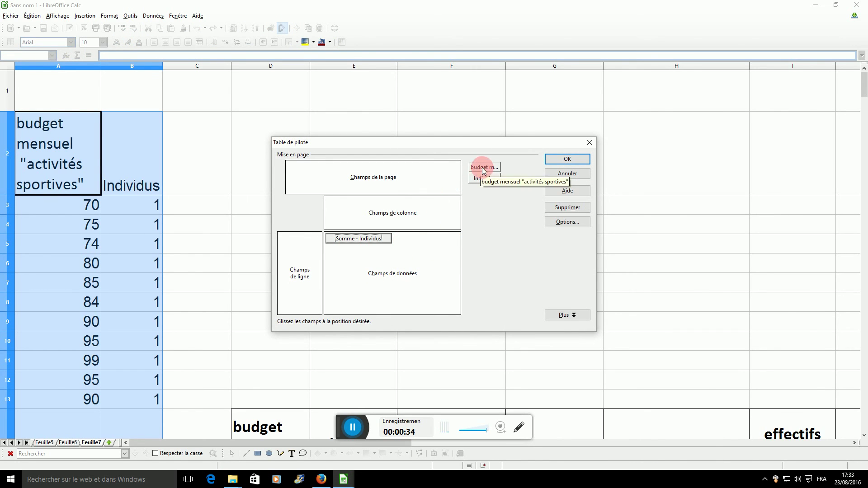
drag(481, 168, 302, 282)
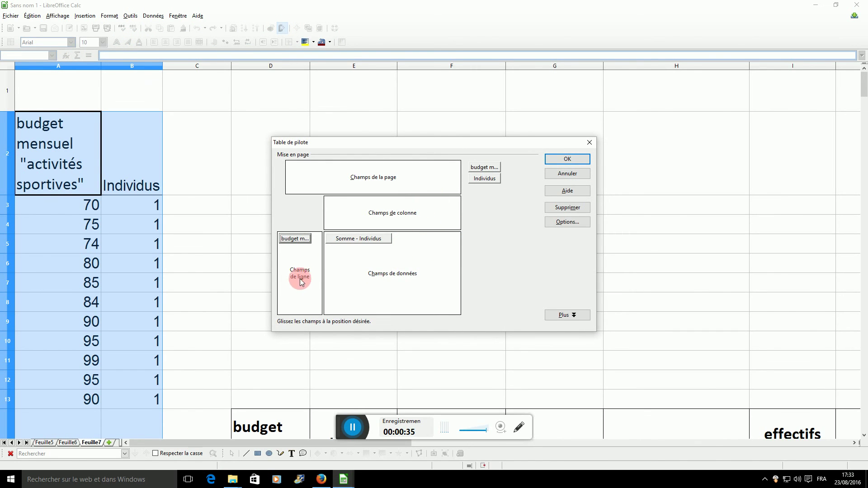
- Set the pivot table's results to start in cell D27 of Feuille7 and generate the table
click(565, 315)
click(404, 361)
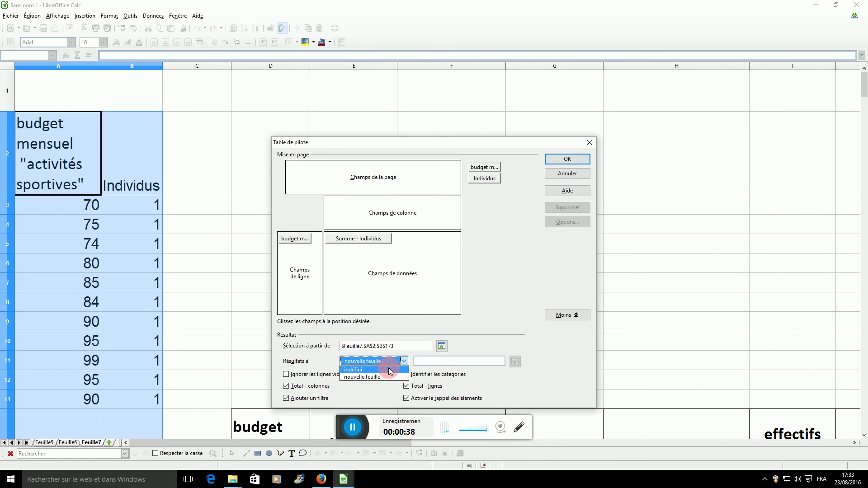
click(389, 371)
click(514, 362)
scroll(538, 355, down, 5)
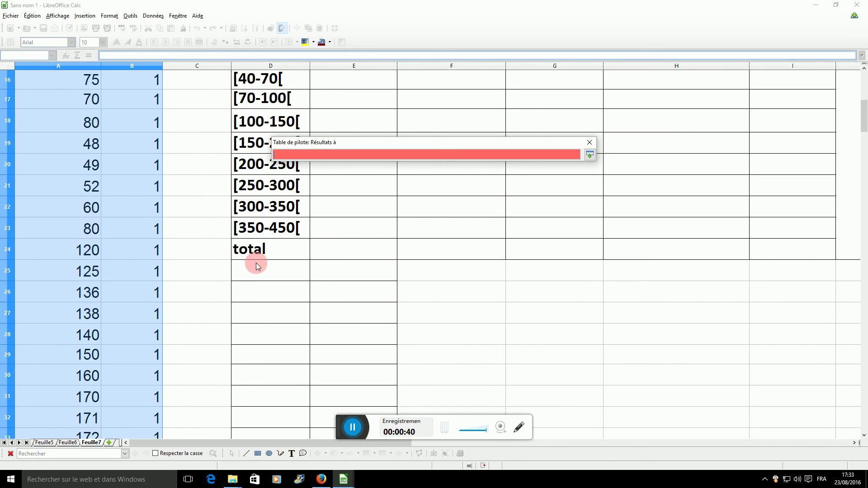
click(263, 315)
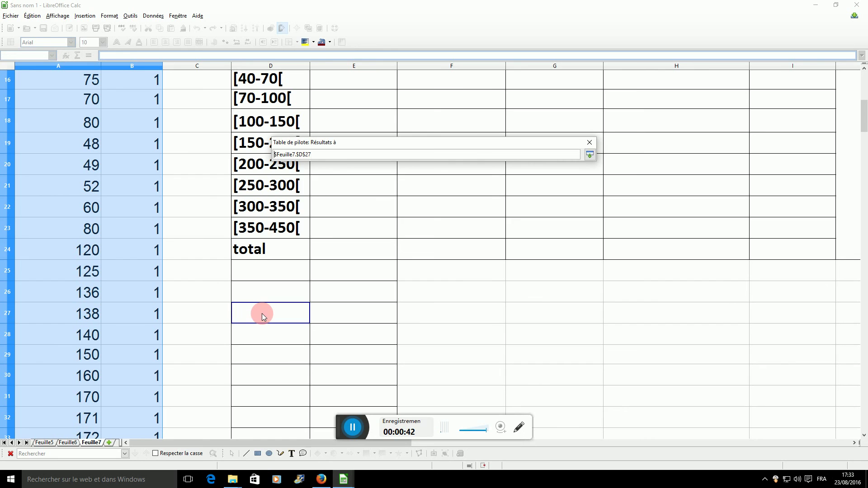
key(Return)
click(567, 158)
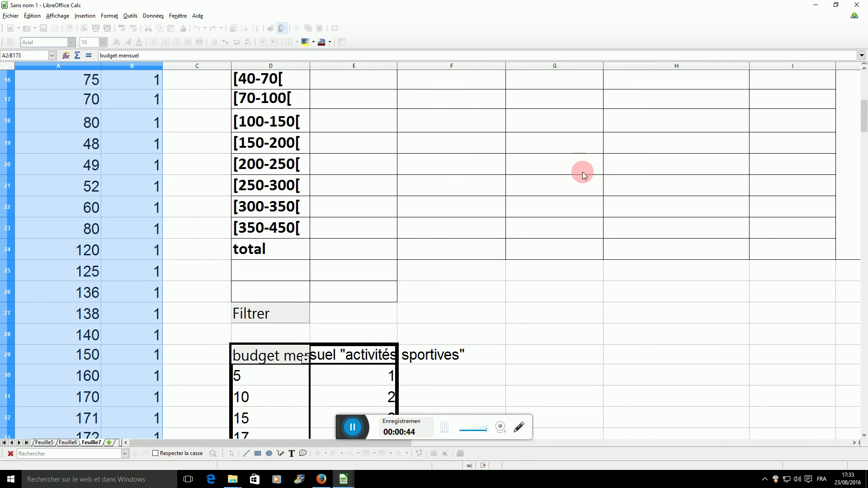
- Examine the pivot table's budget values and counts down to the total row, and compare them with the class intervals above
scroll(336, 365, down, 6)
scroll(298, 330, down, 15)
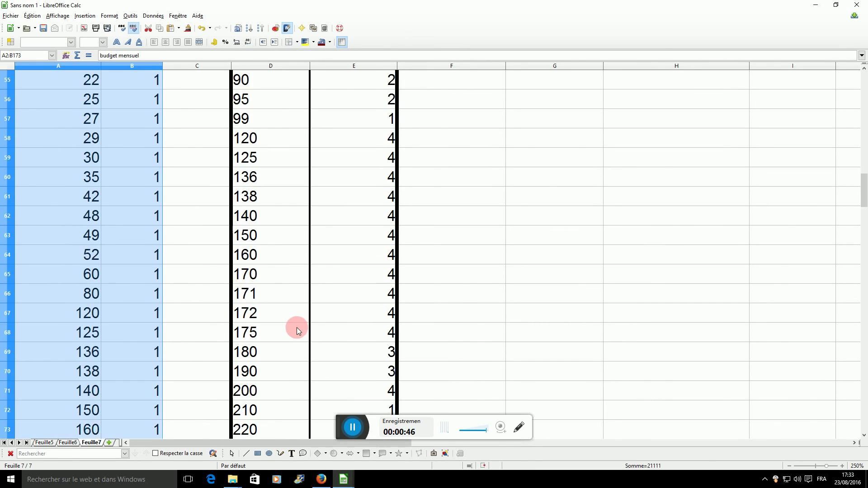
scroll(296, 328, up, 4)
scroll(323, 331, up, 12)
scroll(316, 316, down, 4)
scroll(319, 329, down, 12)
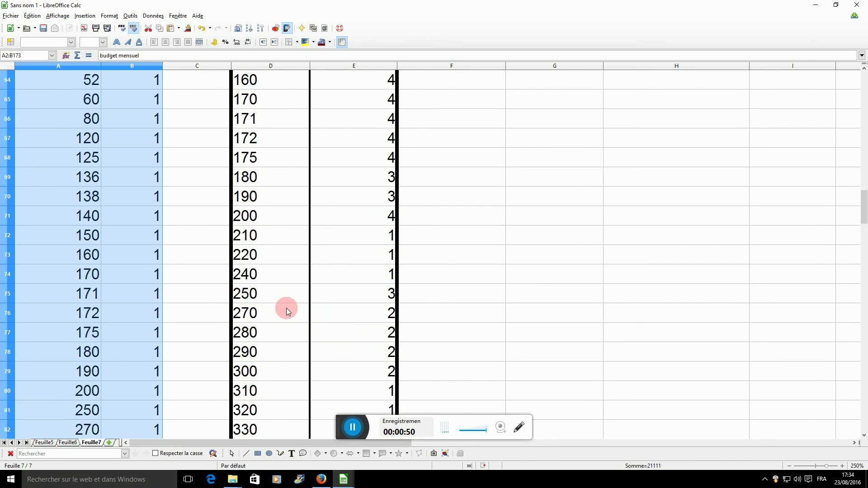
scroll(350, 347, up, 1)
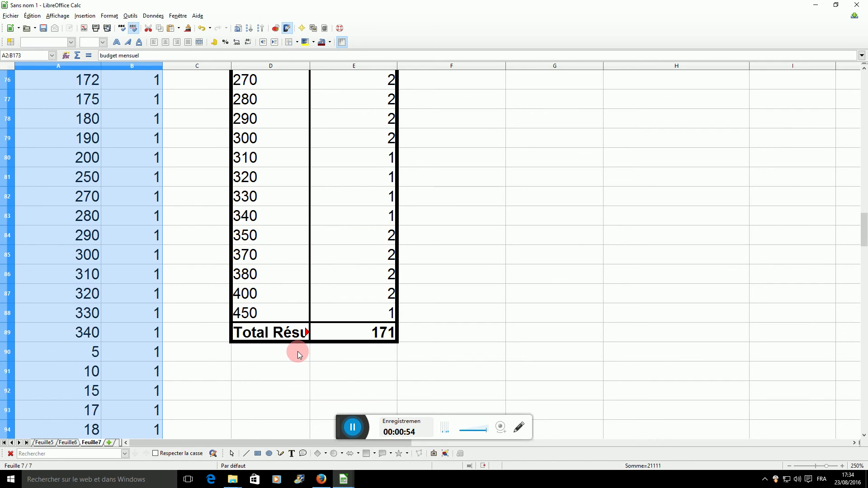
scroll(298, 351, up, 15)
scroll(335, 333, up, 4)
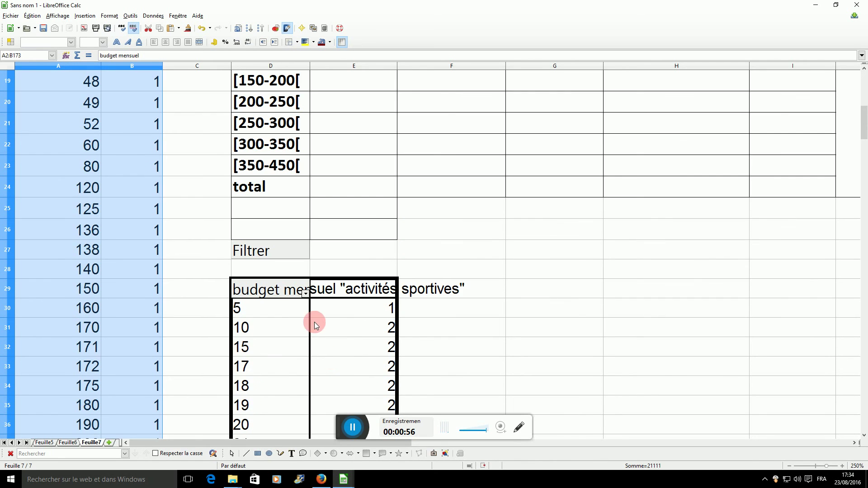
scroll(305, 311, down, 15)
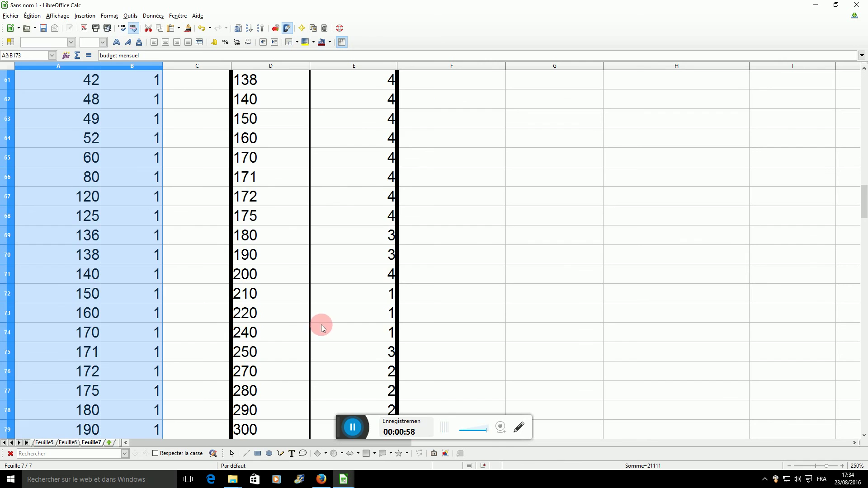
scroll(340, 364, down, 4)
scroll(335, 366, up, 15)
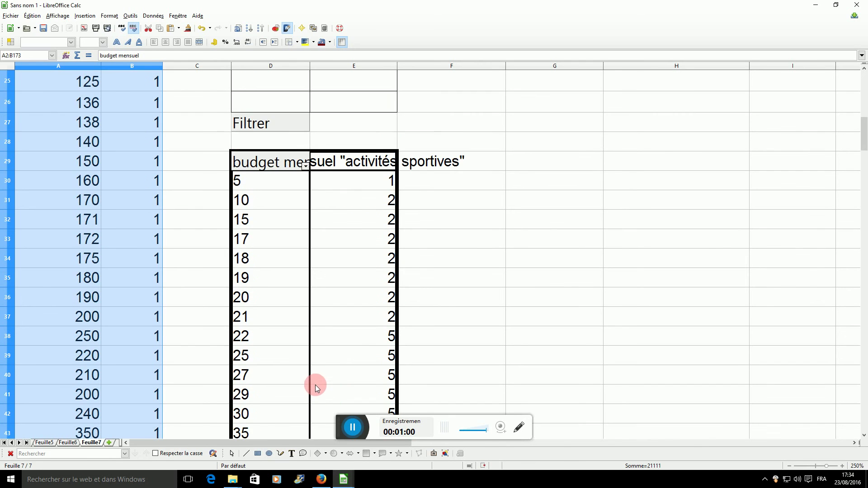
scroll(316, 386, up, 1)
scroll(310, 360, down, 1)
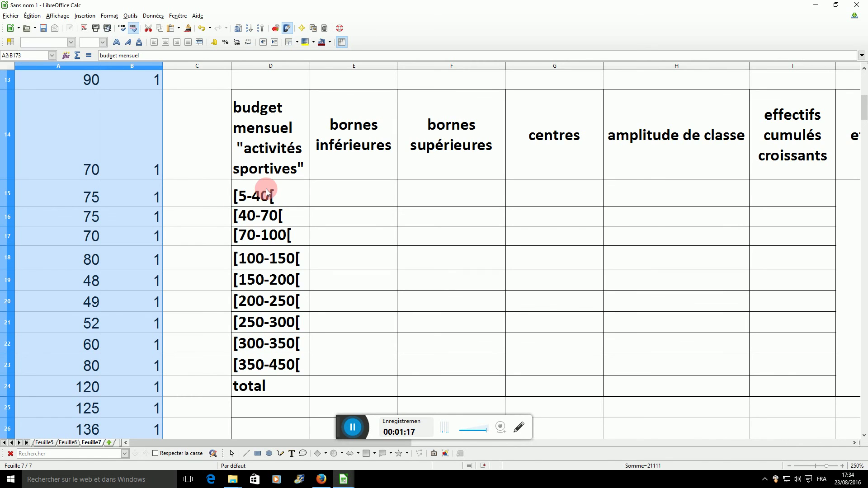
scroll(267, 190, down, 19)
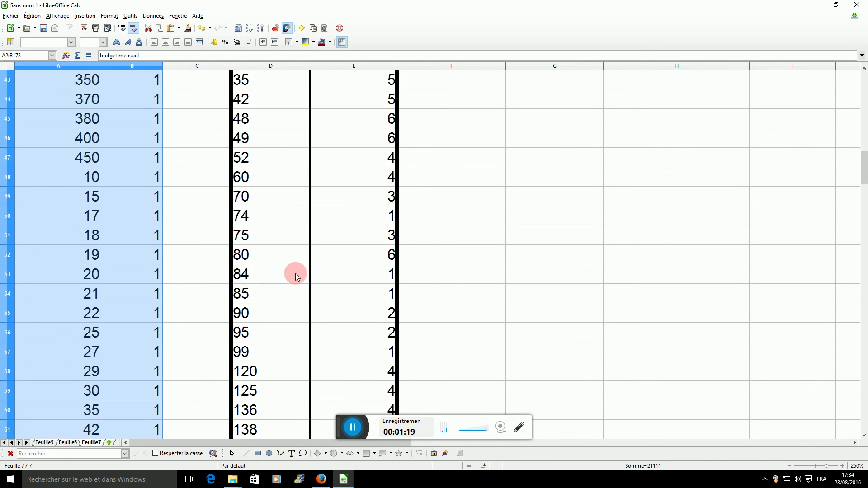
scroll(293, 287, down, 5)
scroll(291, 286, up, 20)
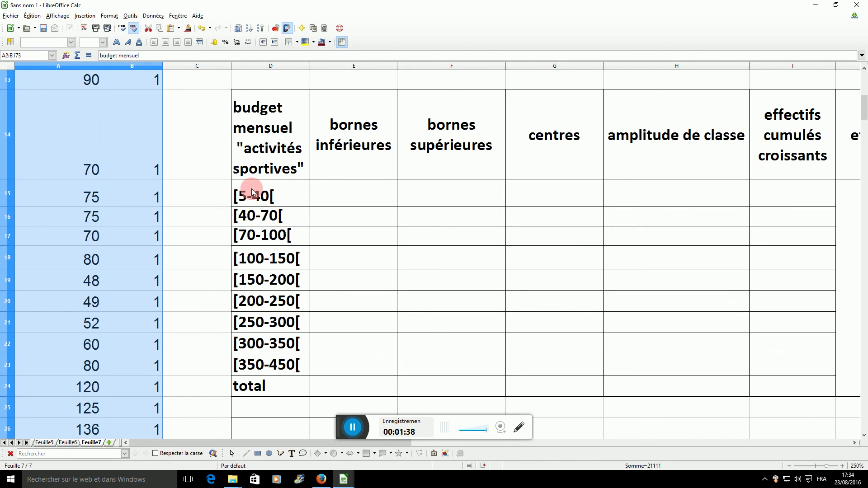
- Open the pivot table's filter and set the first criterion to budget mensuel "activités sportives" <= 5
scroll(252, 192, down, 1)
scroll(274, 204, down, 1)
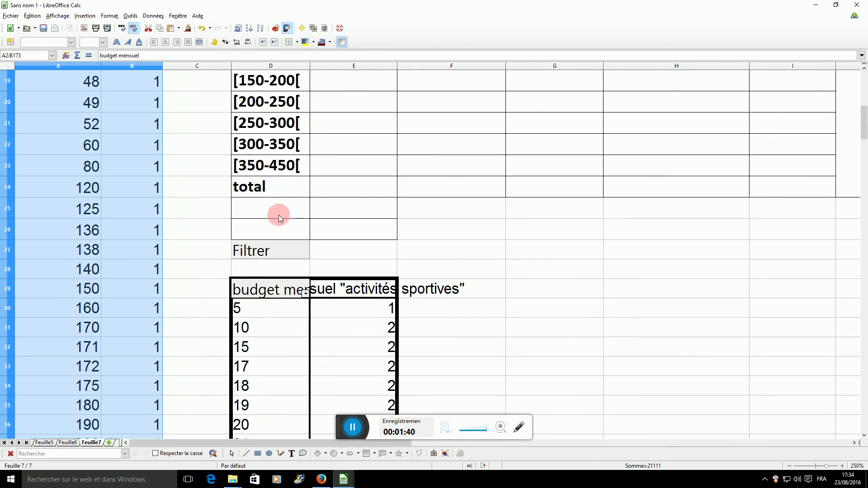
scroll(281, 218, down, 2)
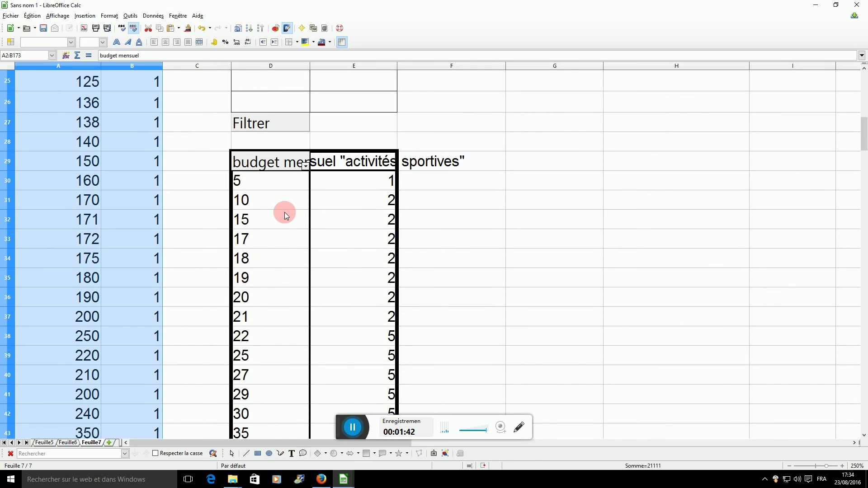
right_click(268, 164)
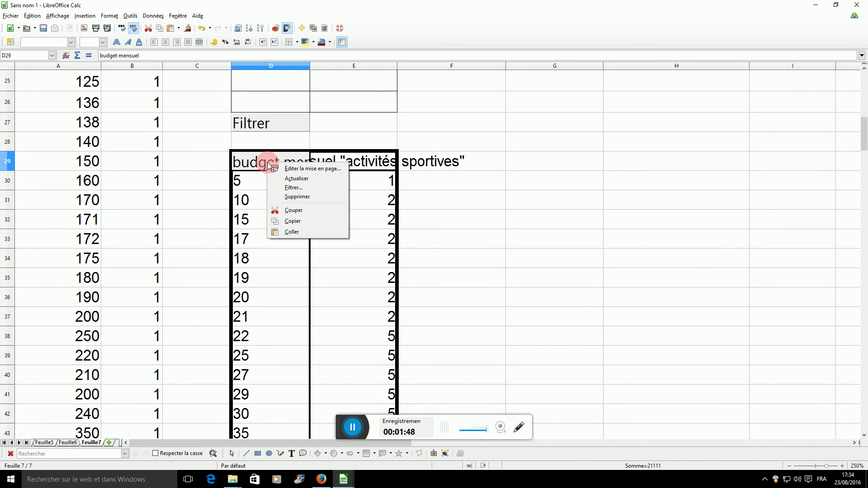
click(285, 190)
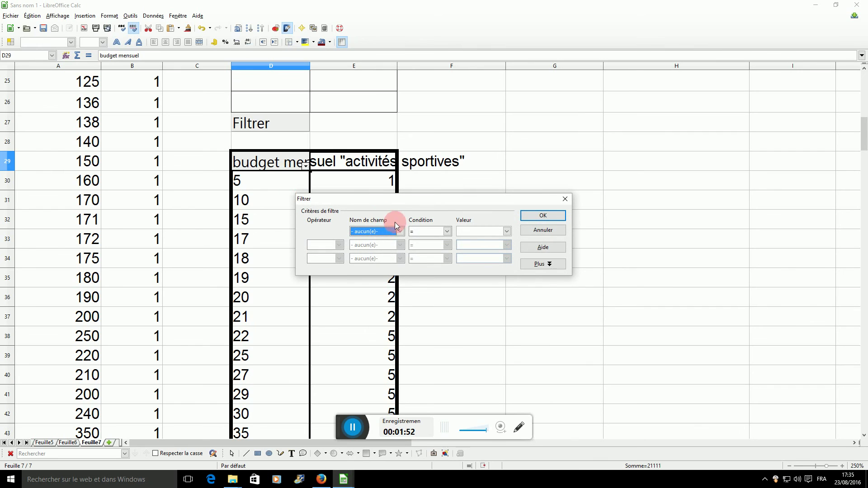
click(400, 232)
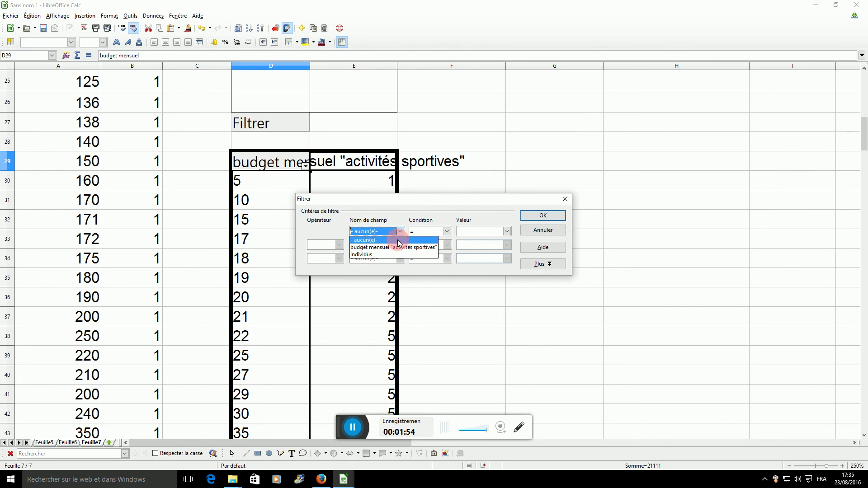
click(400, 247)
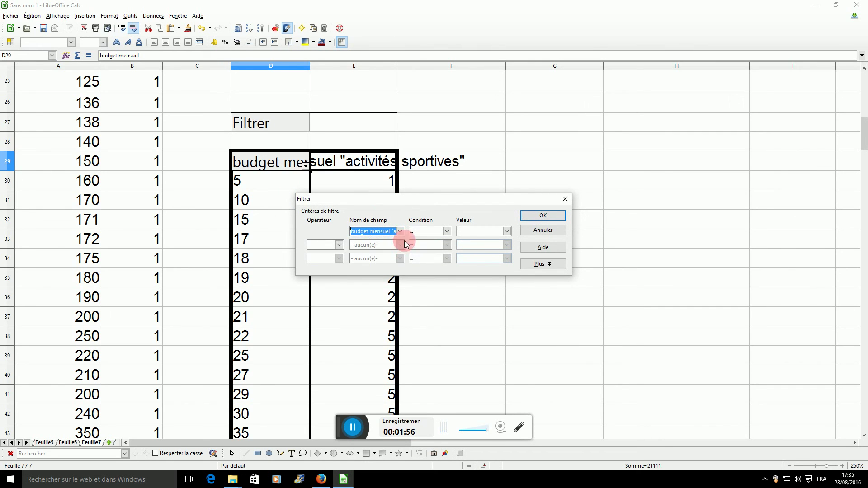
click(447, 231)
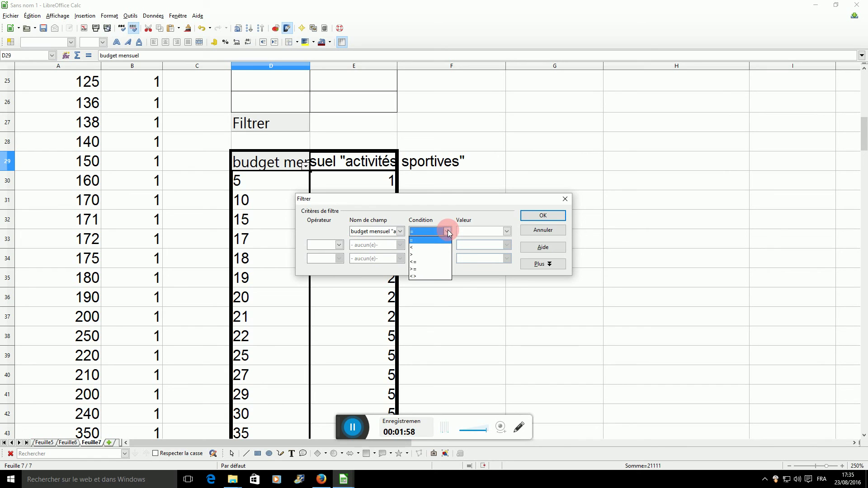
click(423, 262)
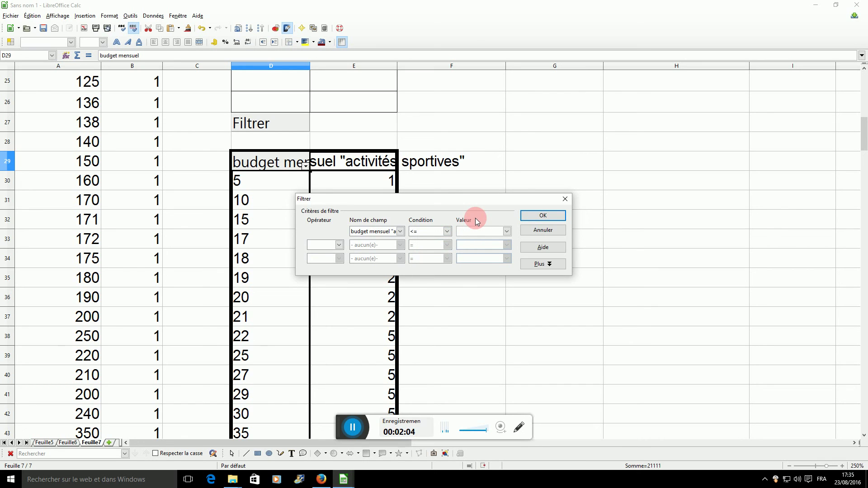
- Add a second filter criterion with the ET operator on budget mensuel "activités sportives", using the < condition
click(339, 245)
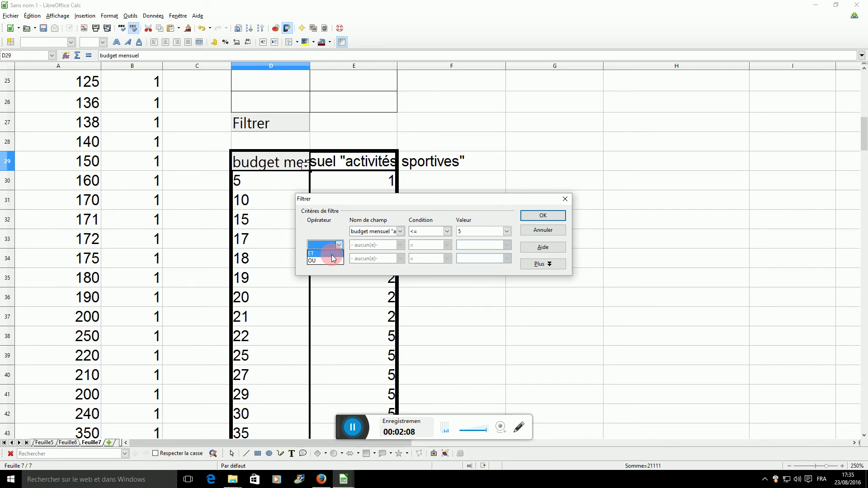
click(333, 258)
click(362, 245)
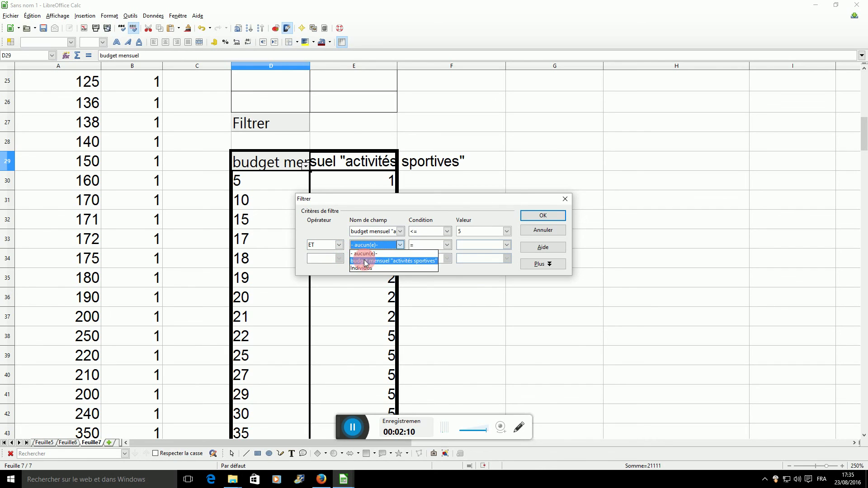
click(365, 263)
click(440, 249)
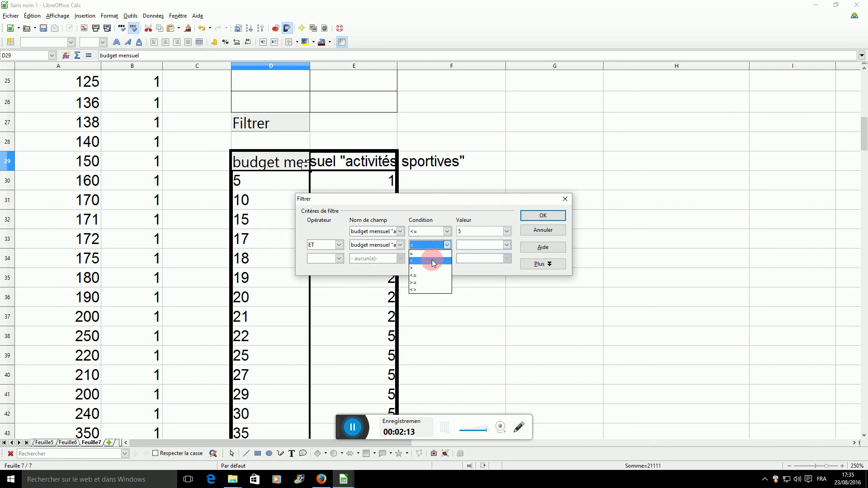
click(432, 261)
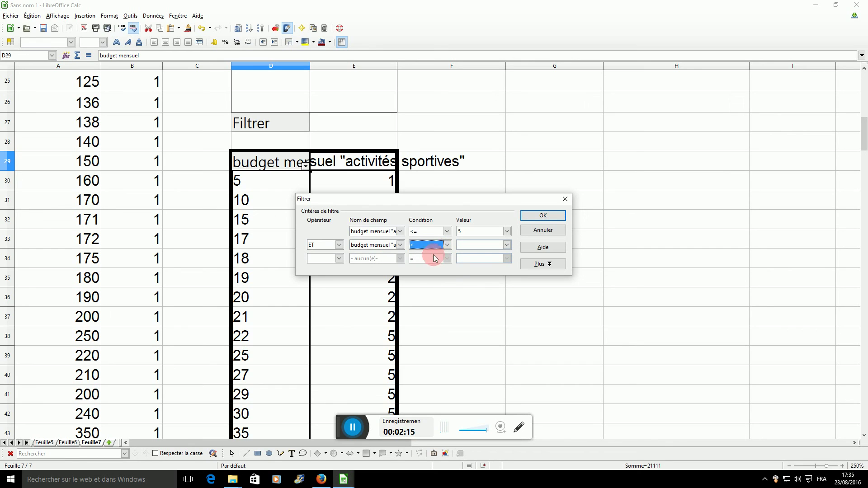
- Change the first criterion's condition to >=, set the second criterion's value to 40, and apply the filter
click(435, 231)
click(426, 263)
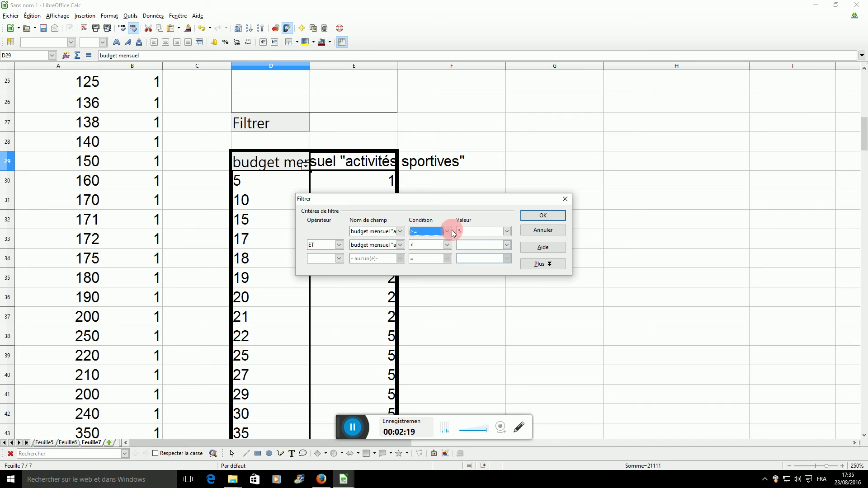
click(466, 248)
click(465, 235)
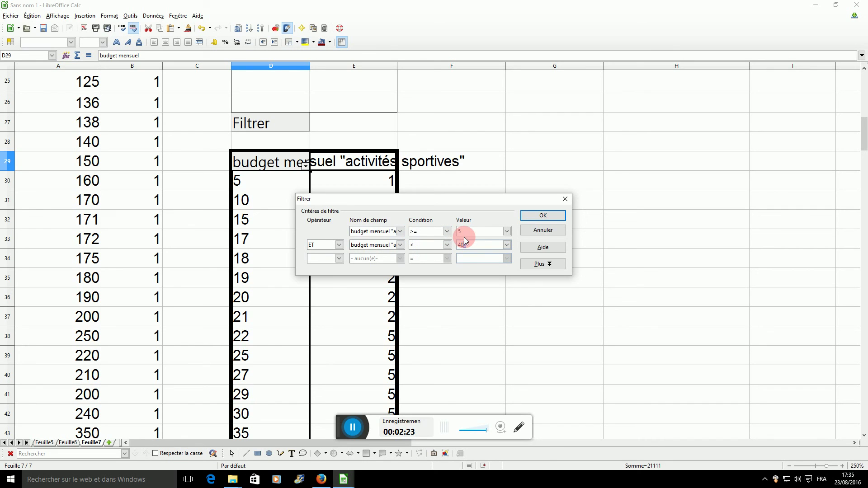
click(535, 217)
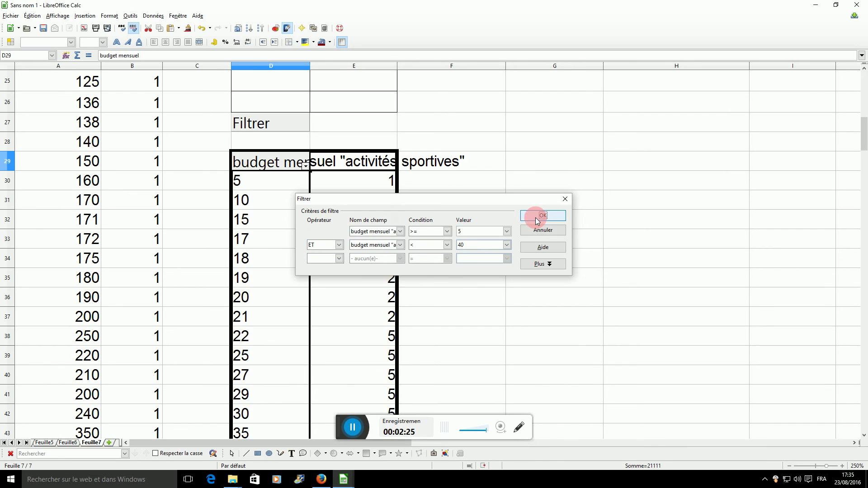
scroll(406, 302, down, 2)
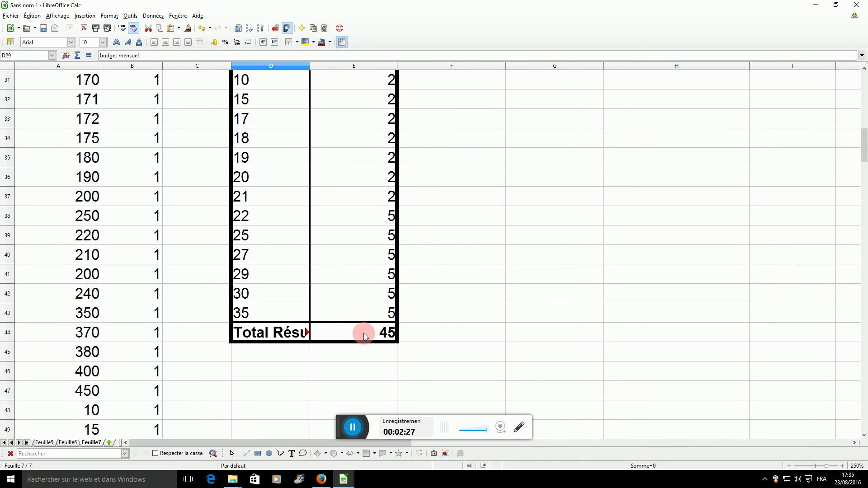
- Enter the filtered pivot table's total, 45, as the effectifs of the [5-40[ class
click(362, 330)
scroll(383, 343, up, 8)
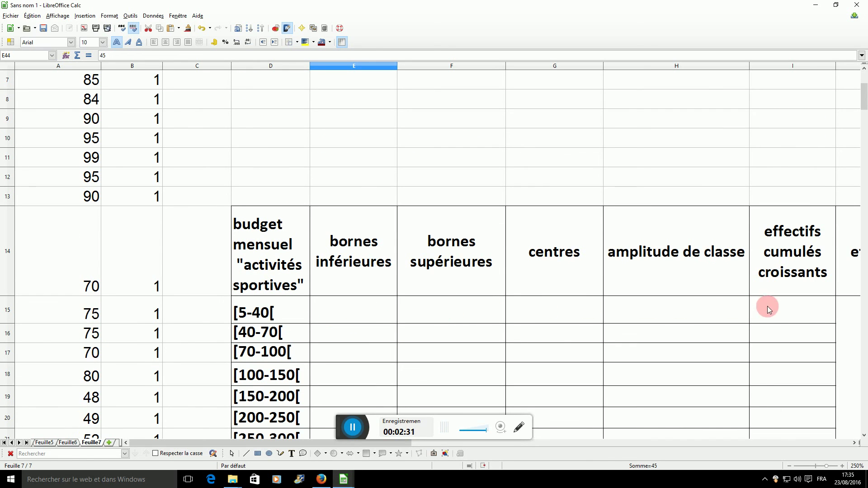
click(843, 316)
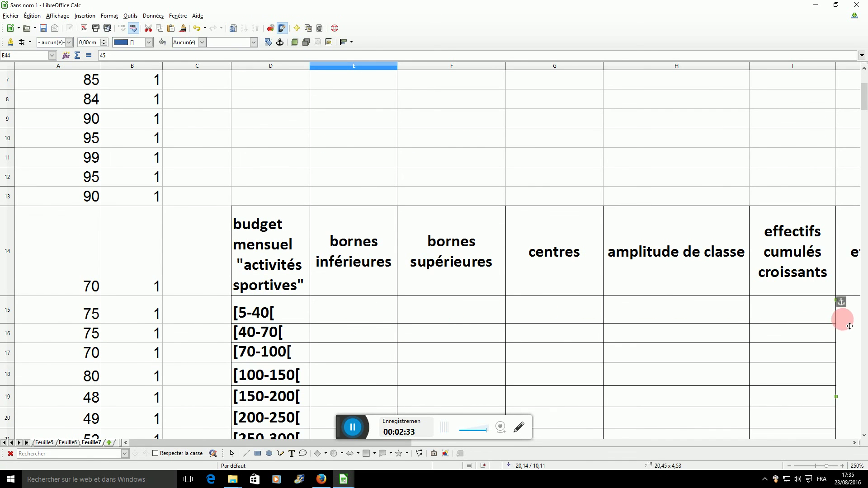
scroll(729, 377, down, 1)
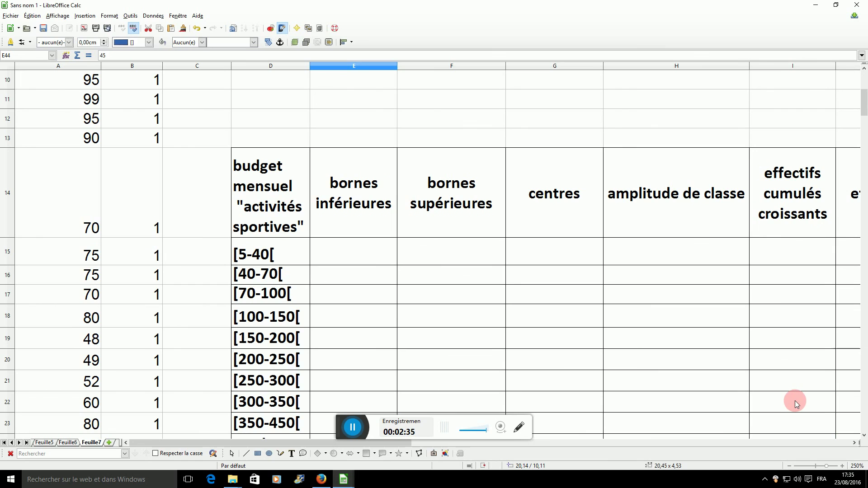
key(Escape)
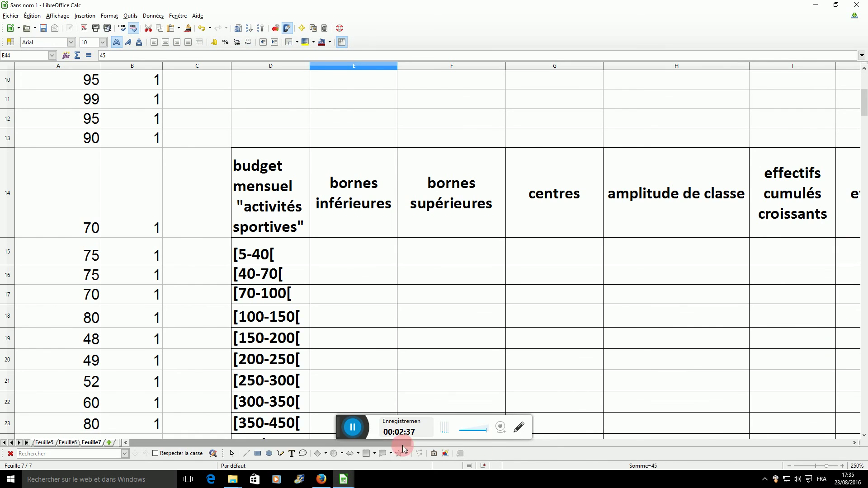
drag(401, 442, 433, 443)
click(770, 253)
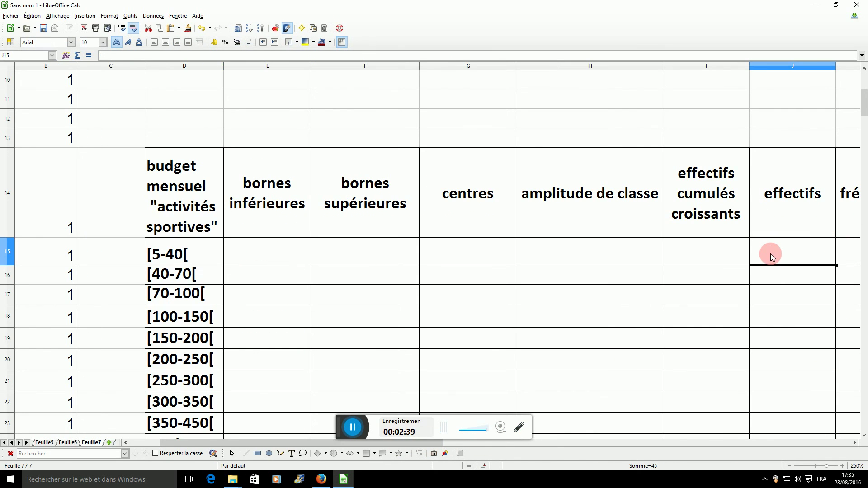
text(45)
key(Return)
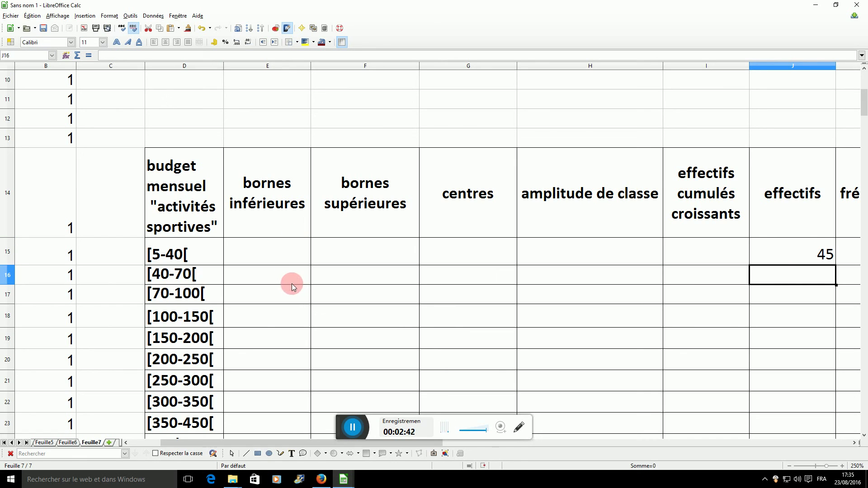
scroll(291, 286, down, 3)
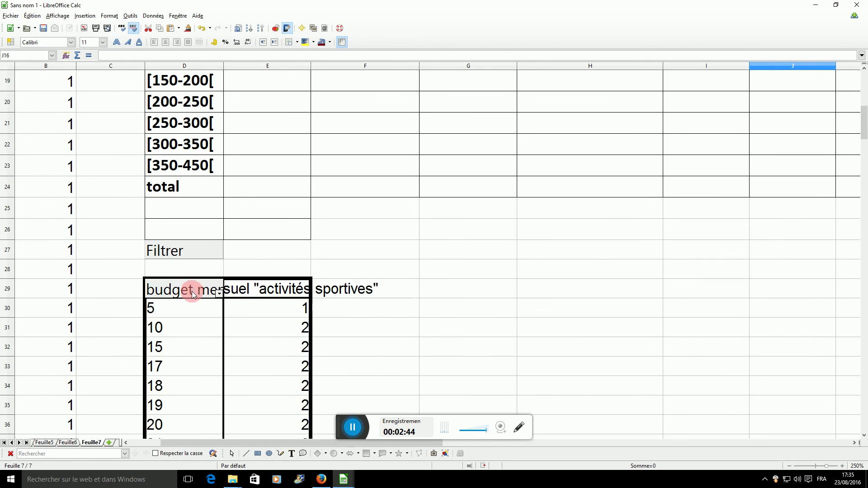
right_click(193, 295)
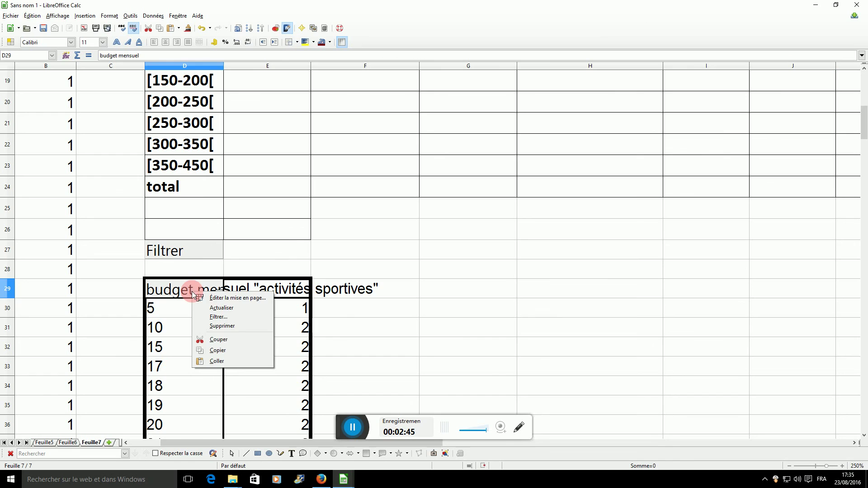
click(217, 320)
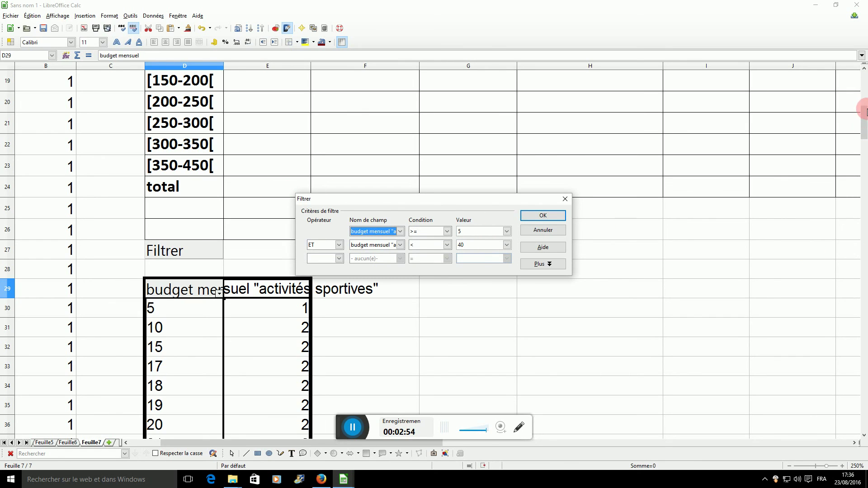
click(543, 230)
- Filter the pivot table for the [40-70[ class, setting the criteria values to >= 40 and < 70
scroll(206, 316, up, 5)
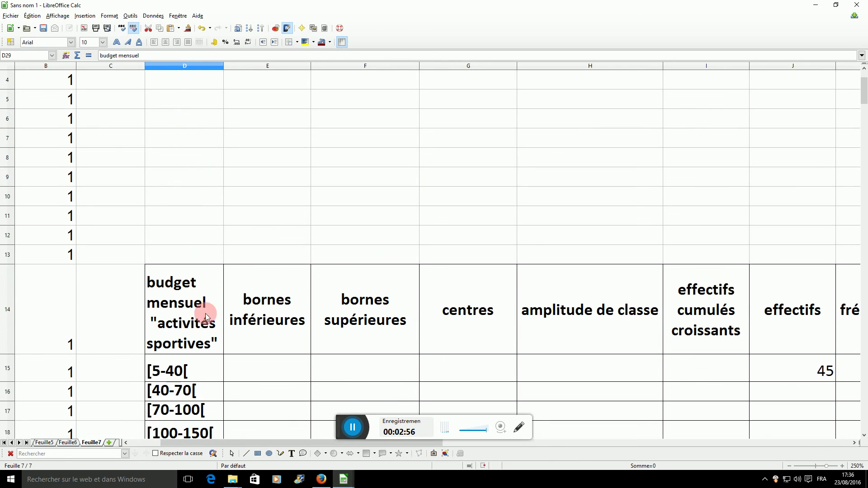
click(171, 392)
scroll(290, 362, down, 5)
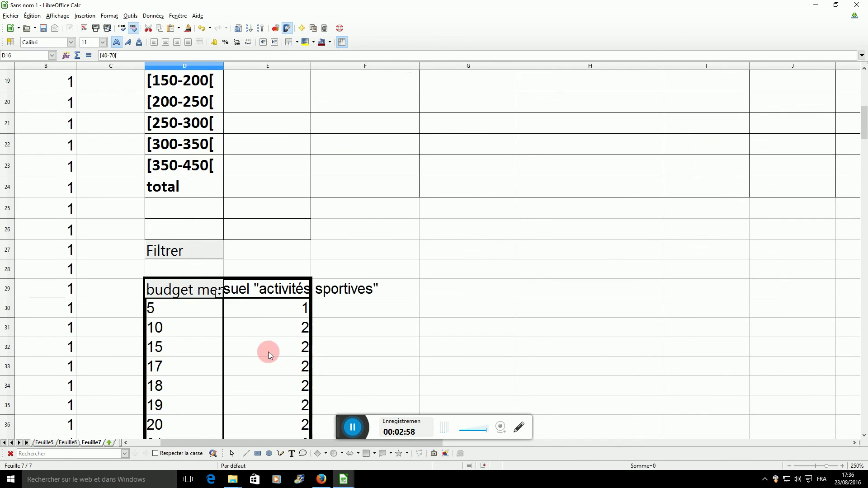
right_click(197, 289)
click(222, 306)
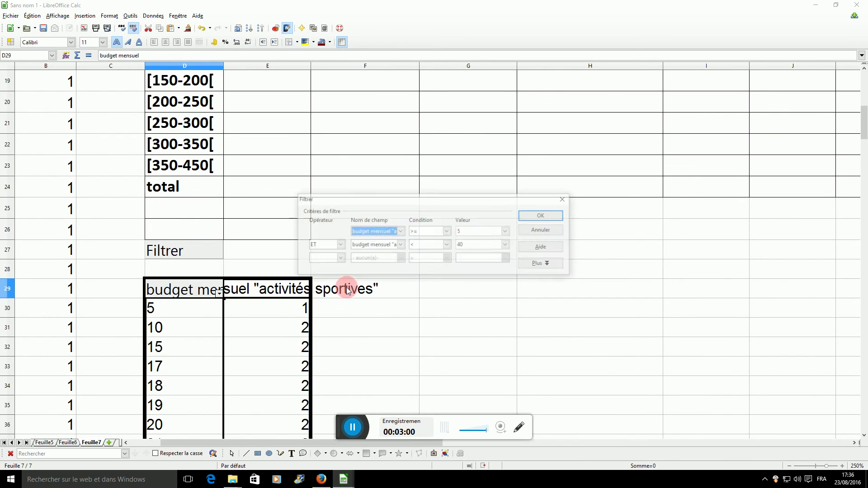
double_click(466, 231)
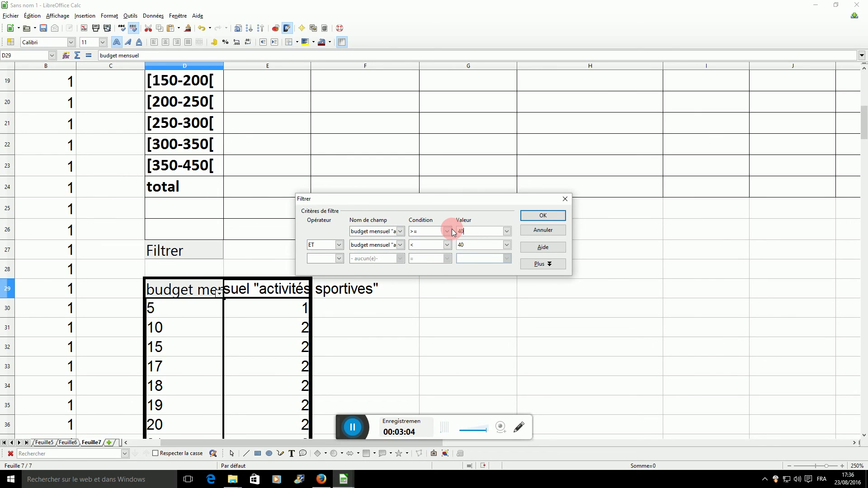
double_click(471, 245)
click(530, 216)
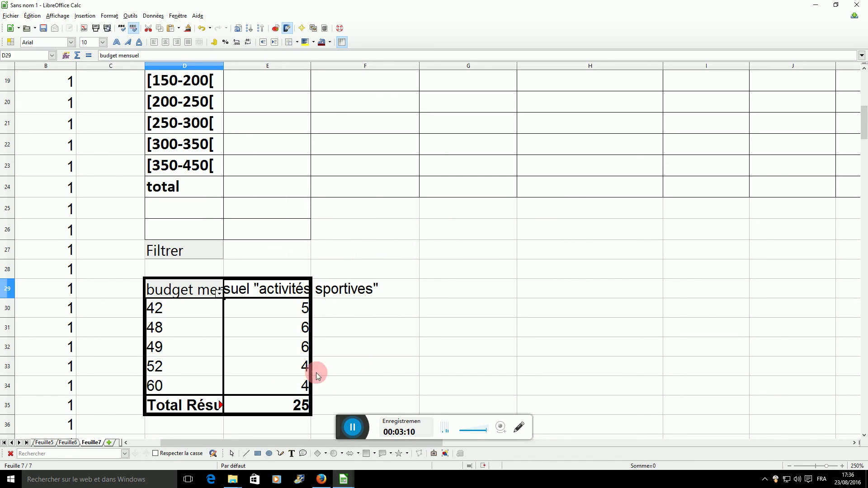
- Enter 25 as the effectifs of the [40-70[ class
scroll(687, 302, up, 3)
click(771, 276)
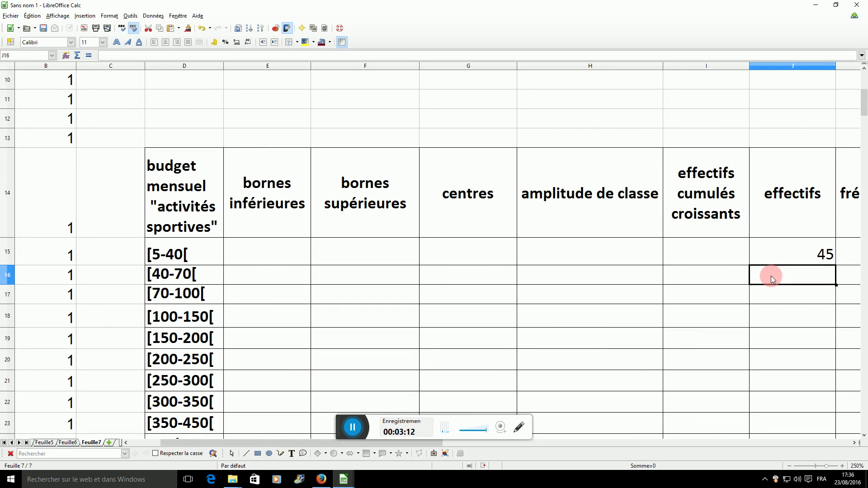
text(25)
key(Return)
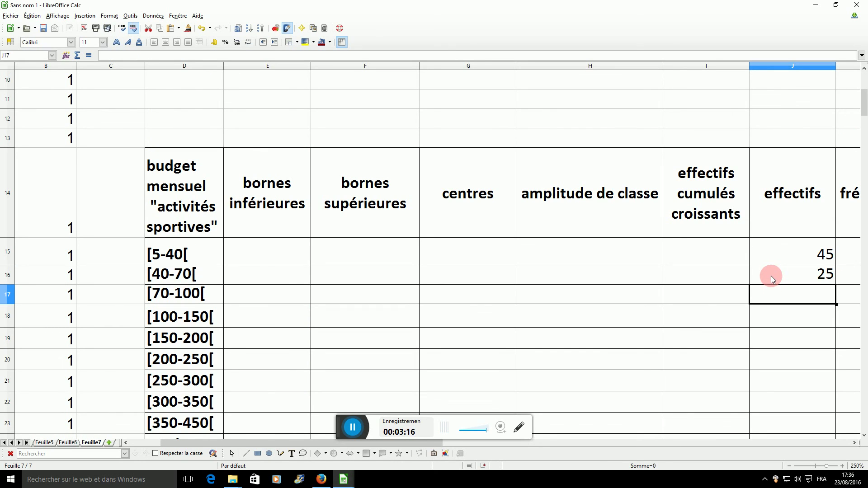
scroll(454, 369, down, 3)
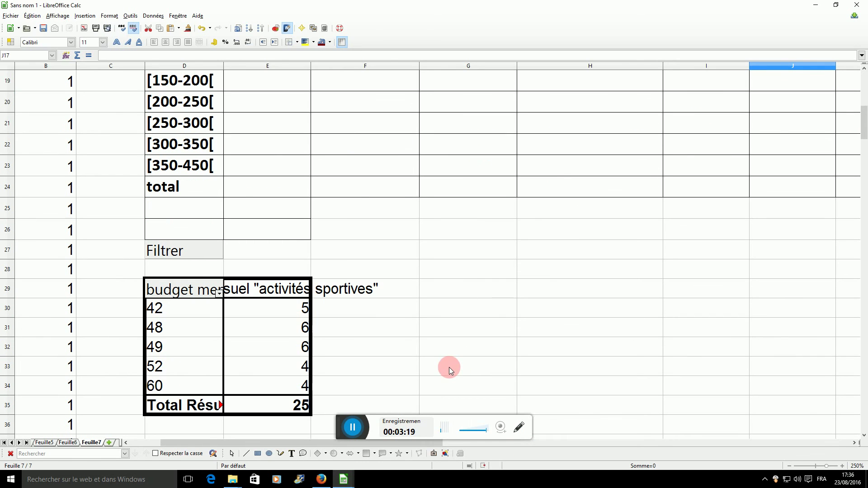
right_click(167, 289)
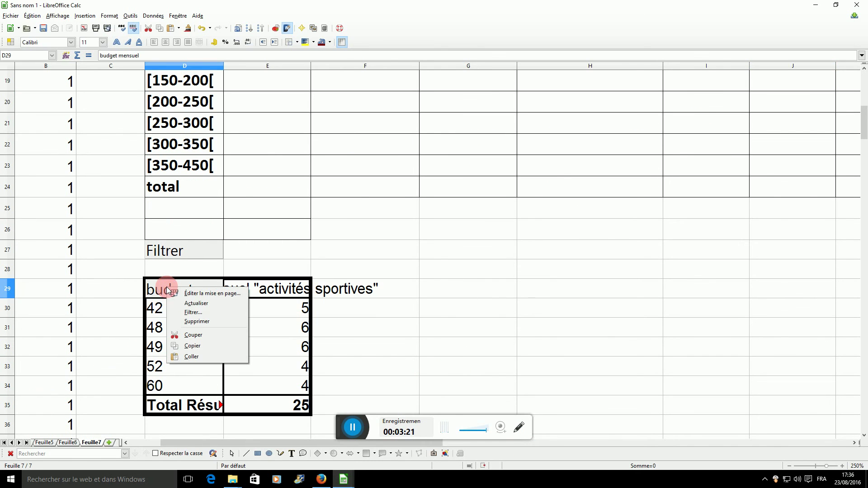
click(194, 311)
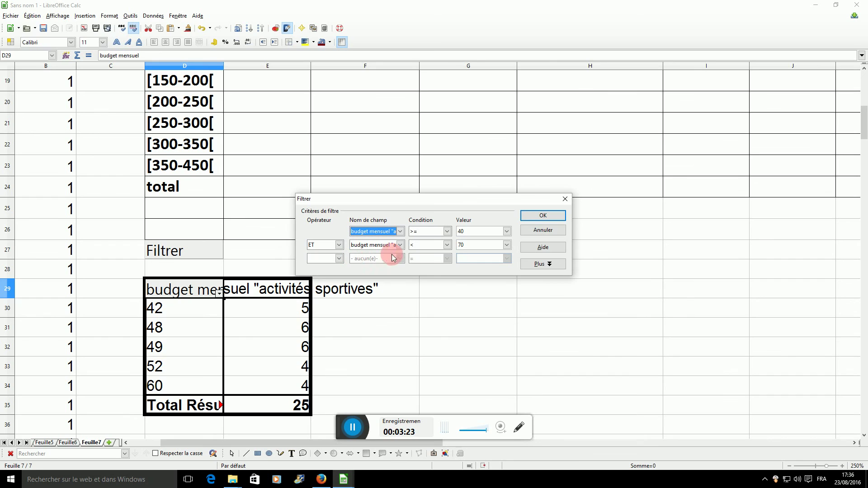
click(527, 231)
- Filter the pivot table for the [70-100[ class, setting the criteria values to >= 70 and < 100
scroll(497, 234, up, 2)
click(202, 245)
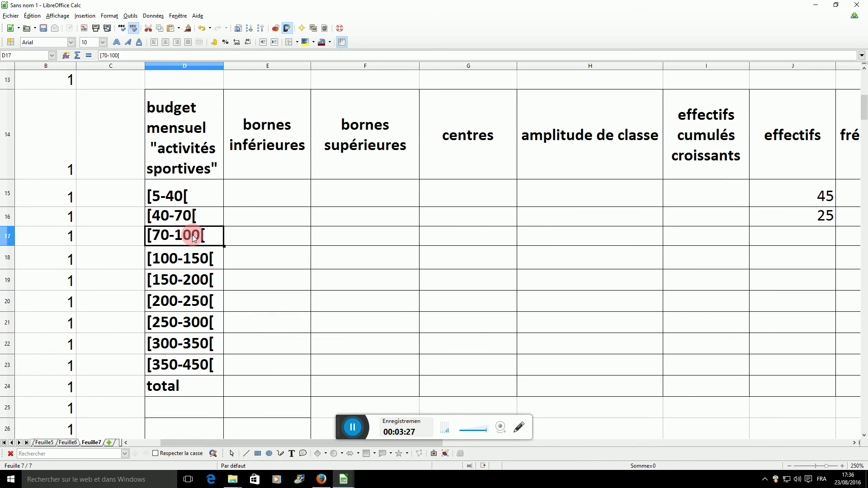
scroll(199, 244, down, 3)
right_click(185, 232)
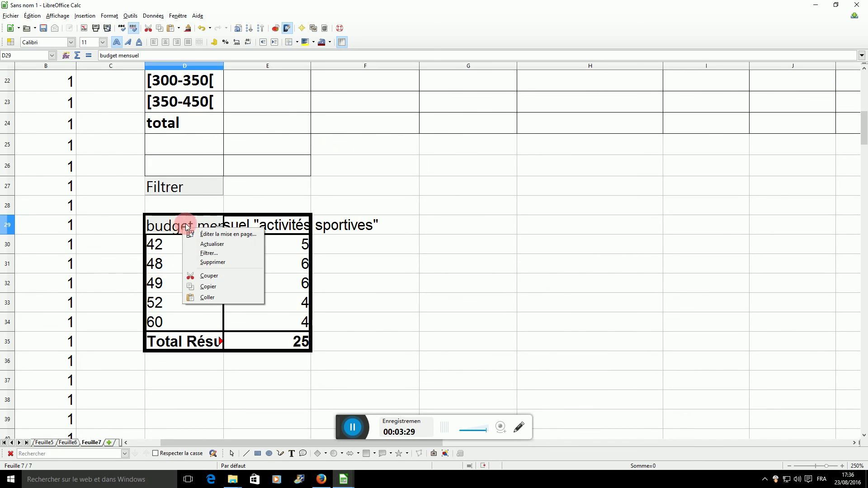
click(244, 255)
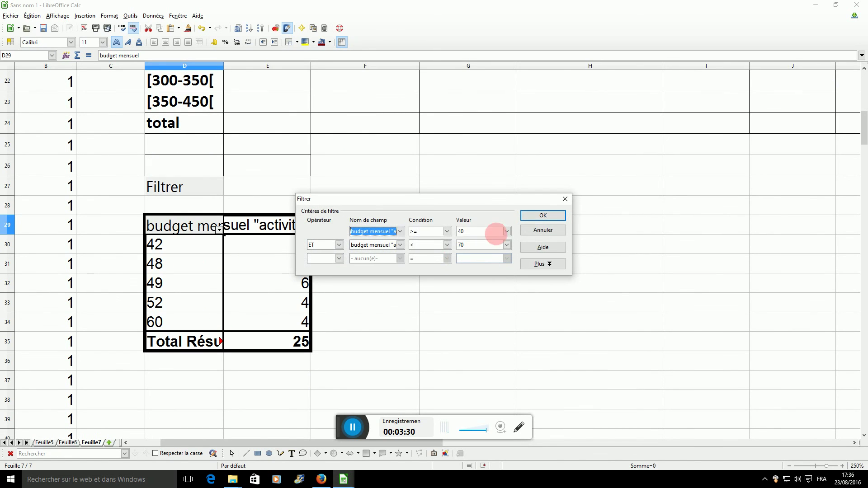
double_click(467, 234)
text(70)
click(479, 256)
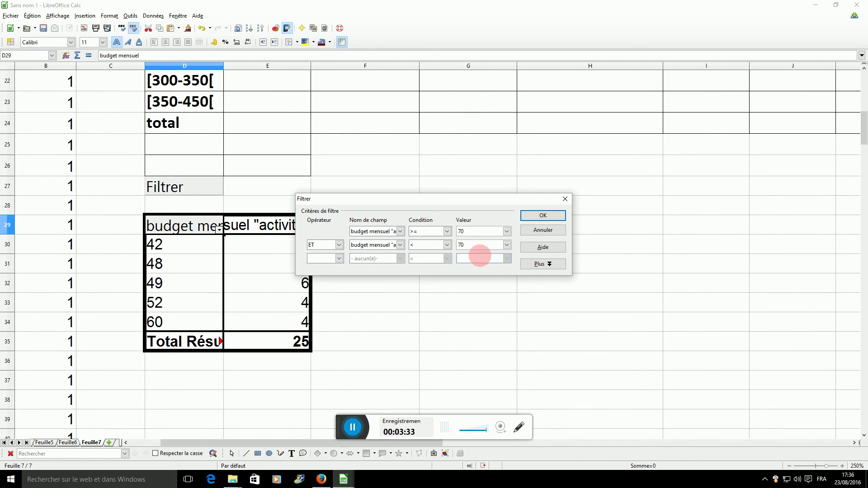
double_click(473, 249)
text(100)
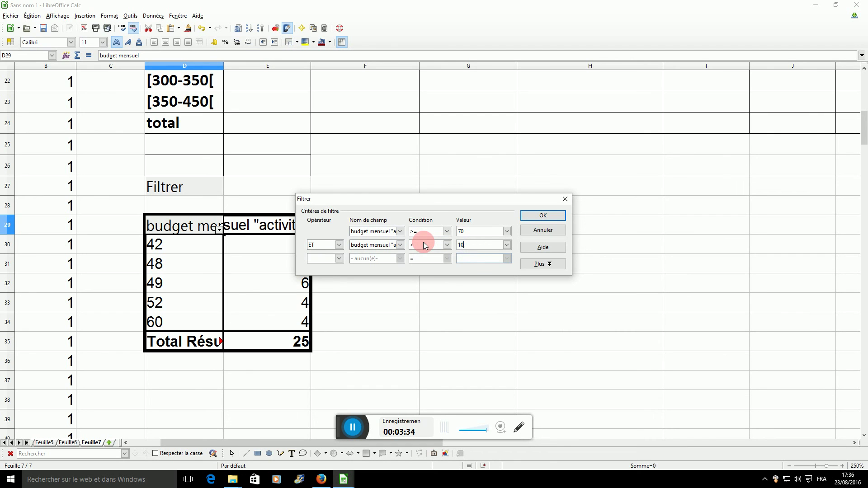
click(528, 217)
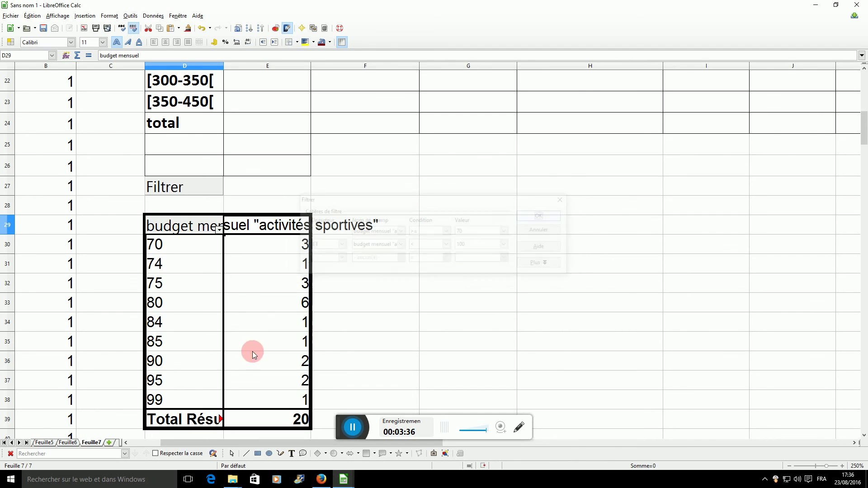
- Enter 20 as the effectifs of the [70-100[ class
scroll(715, 243, up, 3)
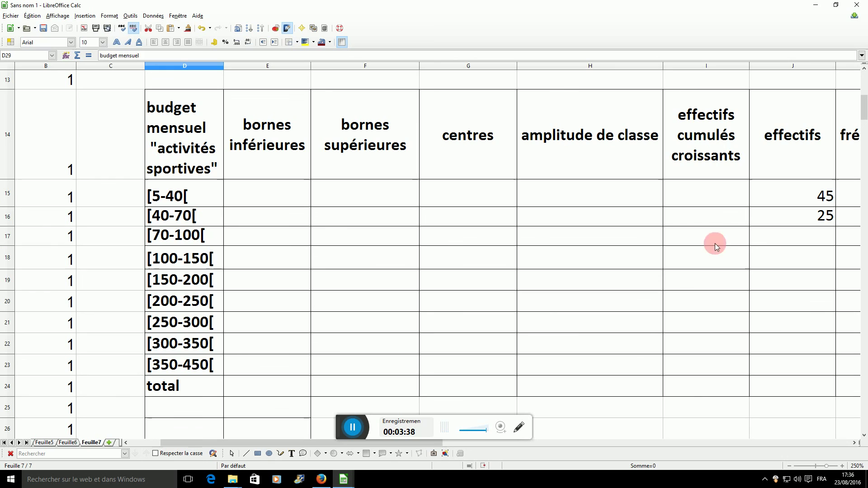
click(773, 235)
text(20)
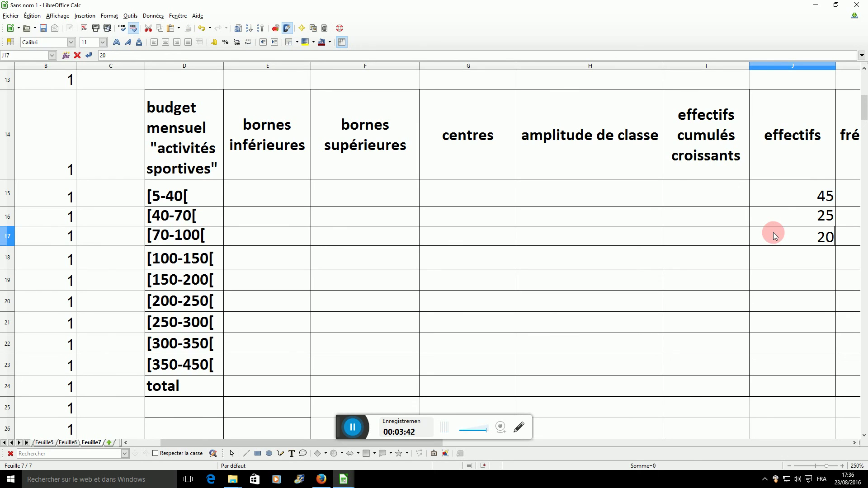
- Remove the pivot table's filter by setting the first criterion's field to "- aucun(e)-", and check the total row of the full list
scroll(205, 376, down, 2)
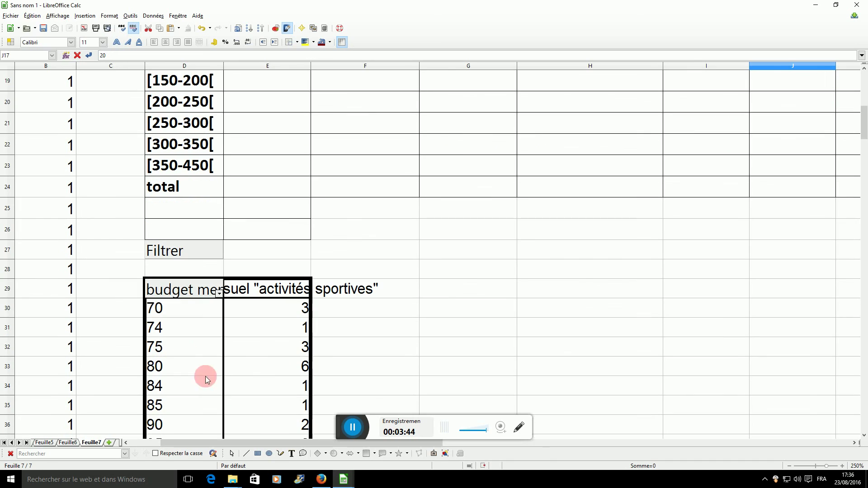
right_click(180, 288)
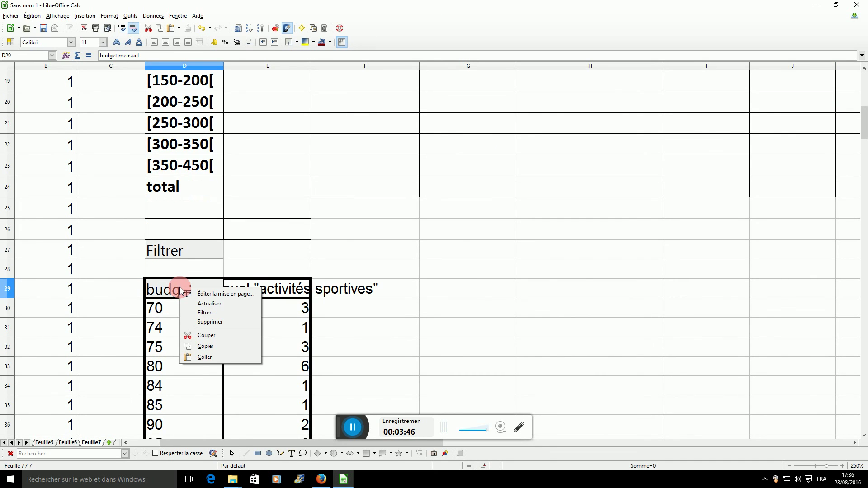
click(209, 312)
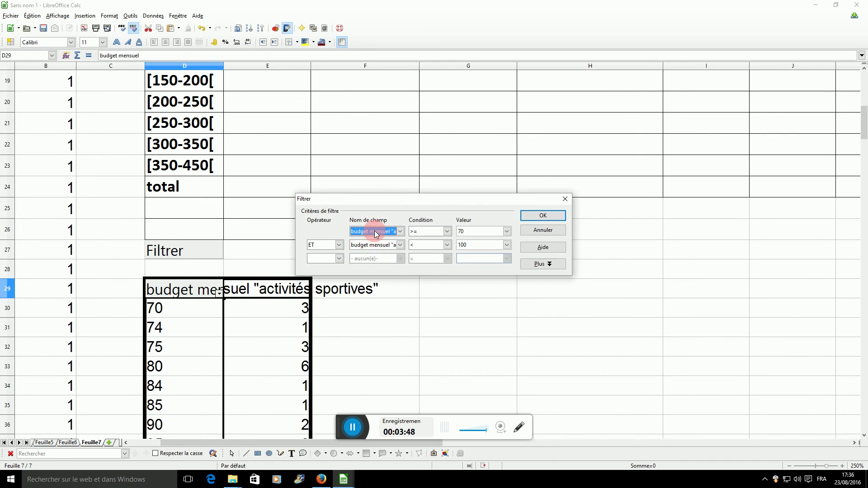
click(375, 232)
click(381, 237)
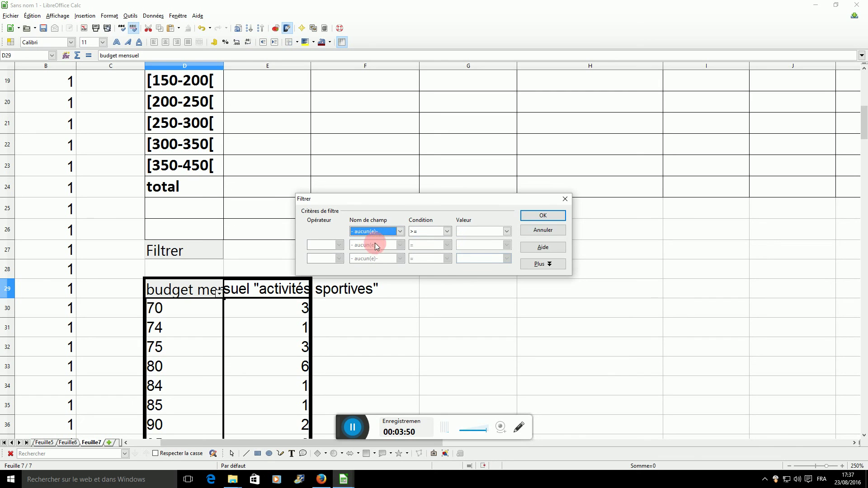
click(543, 216)
scroll(259, 308, down, 20)
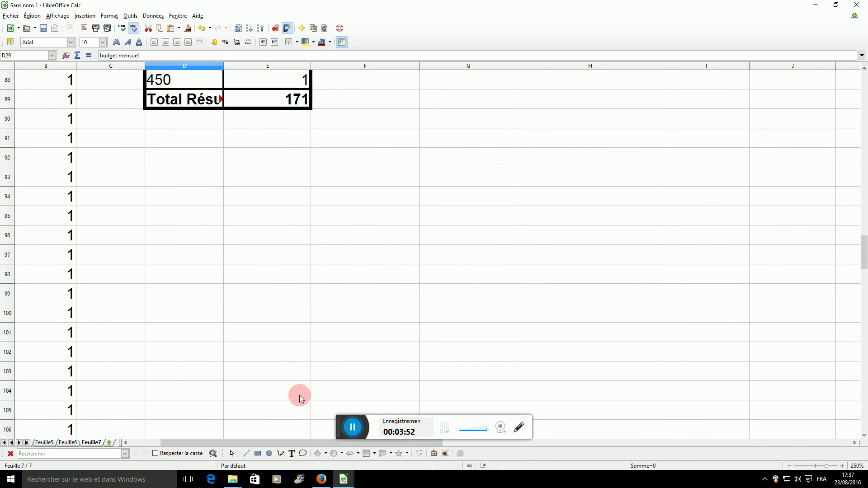
scroll(253, 100, up, 4)
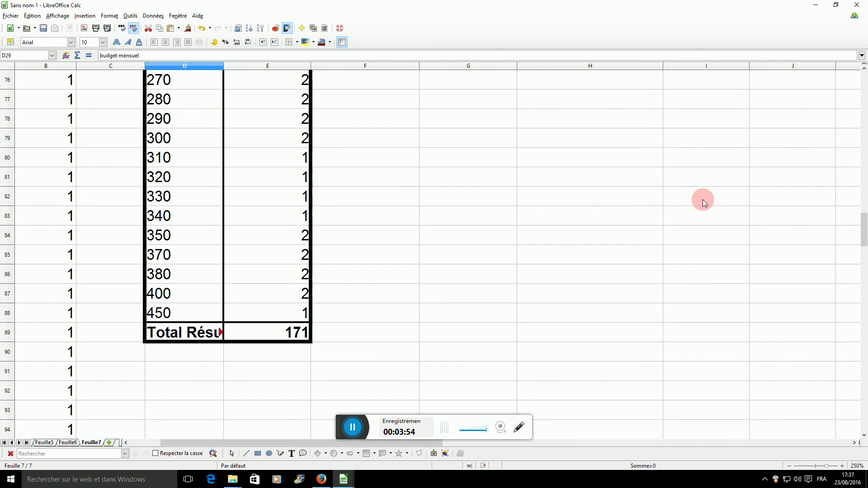
- Sum the effectifs of all classes, J15:J23, in the class table's total row
scroll(703, 200, up, 20)
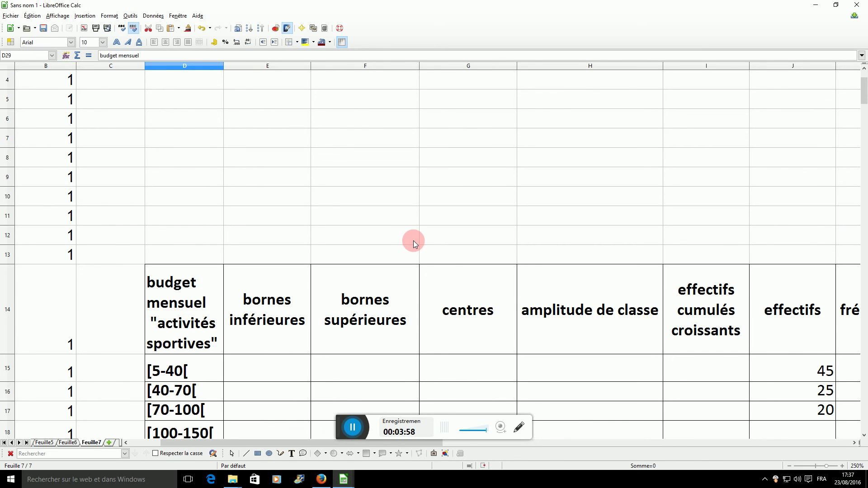
scroll(715, 293, down, 3)
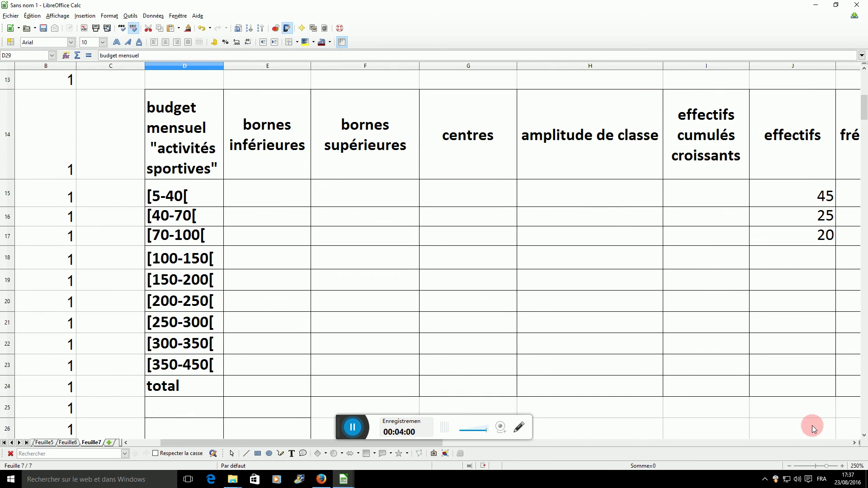
click(799, 384)
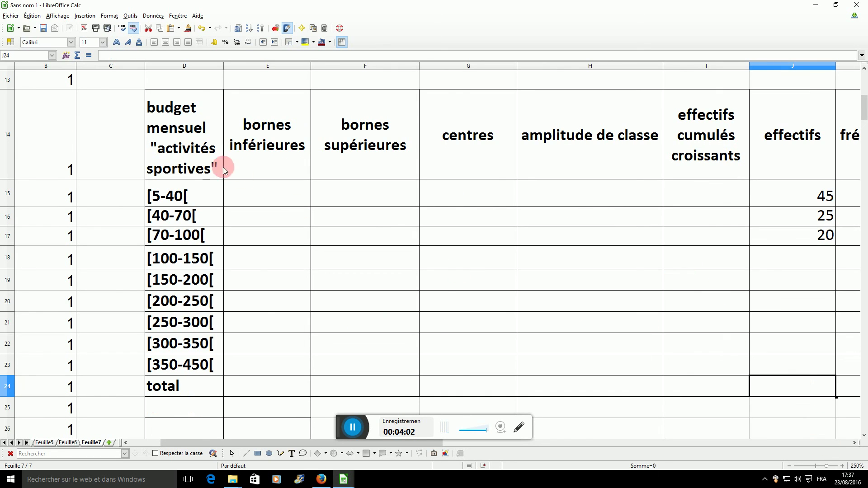
click(77, 58)
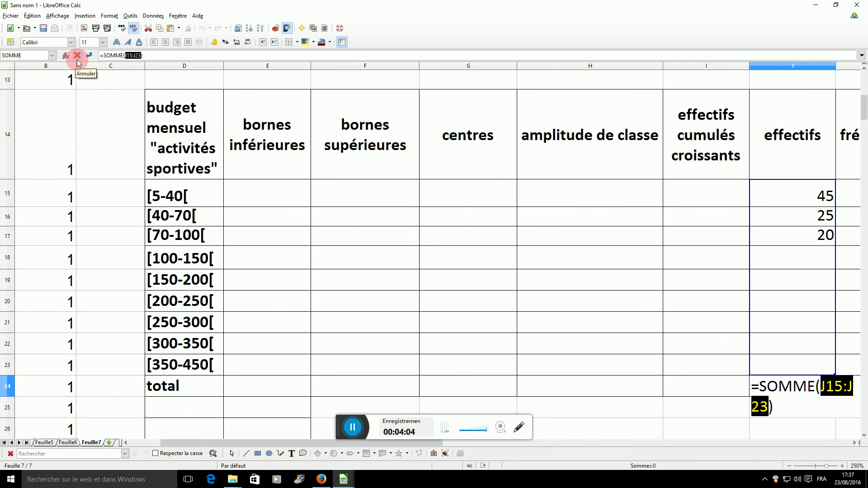
key(Return)
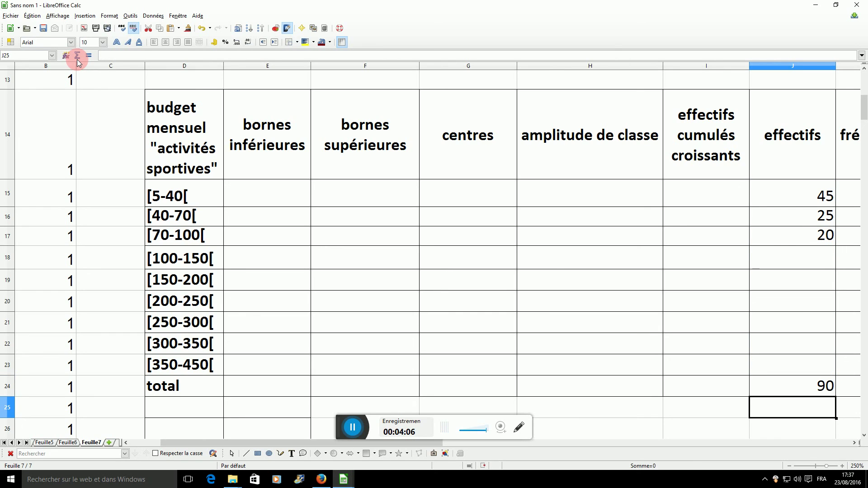